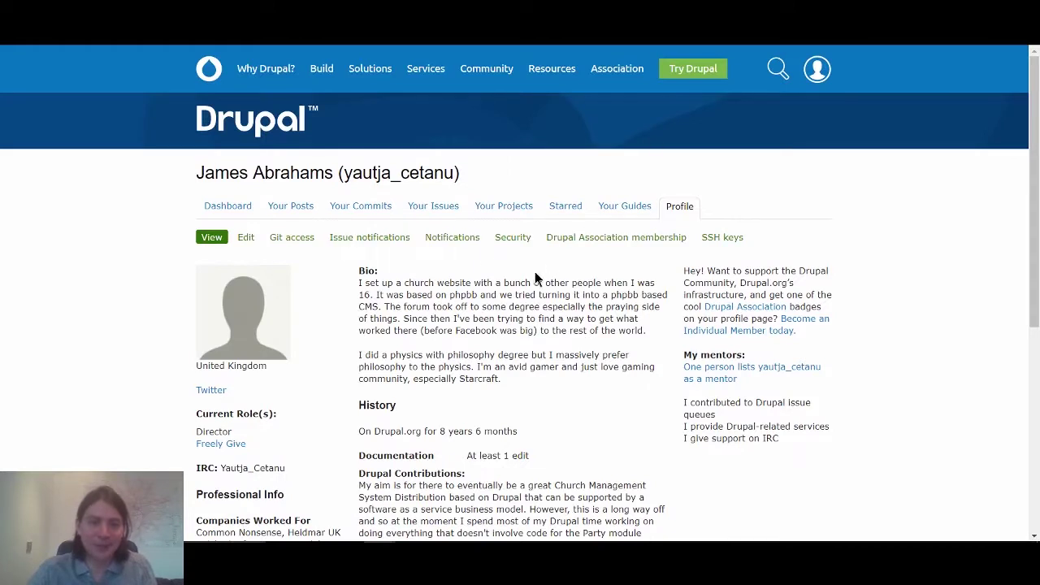
# Step: Look over the General Data Protection Regulation module page and the User fields in the site's GDPR field list
pyautogui.hotkey('ctrl', 'Tab')
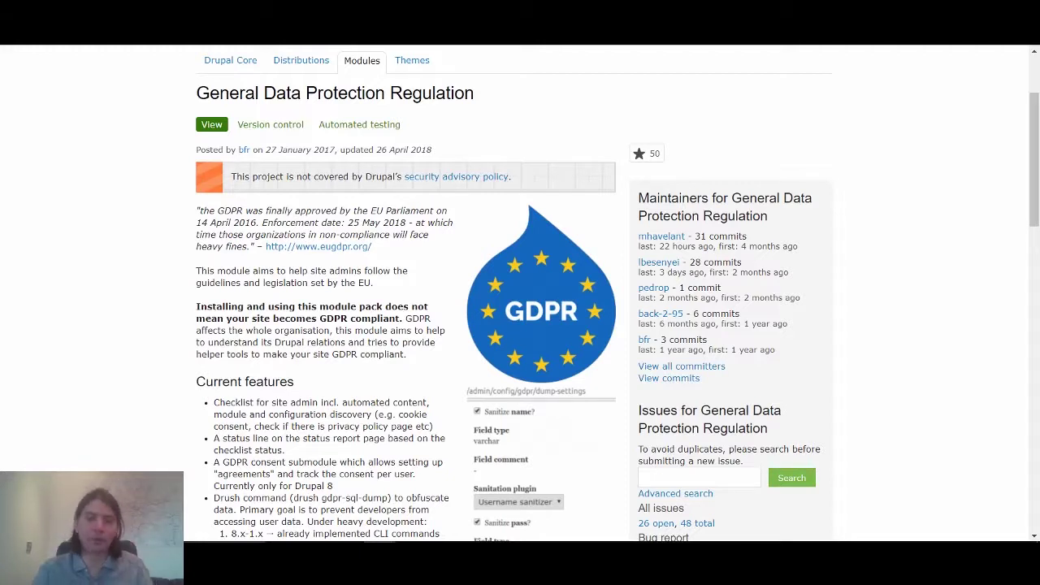
pyautogui.scroll(-2, 335, 301)
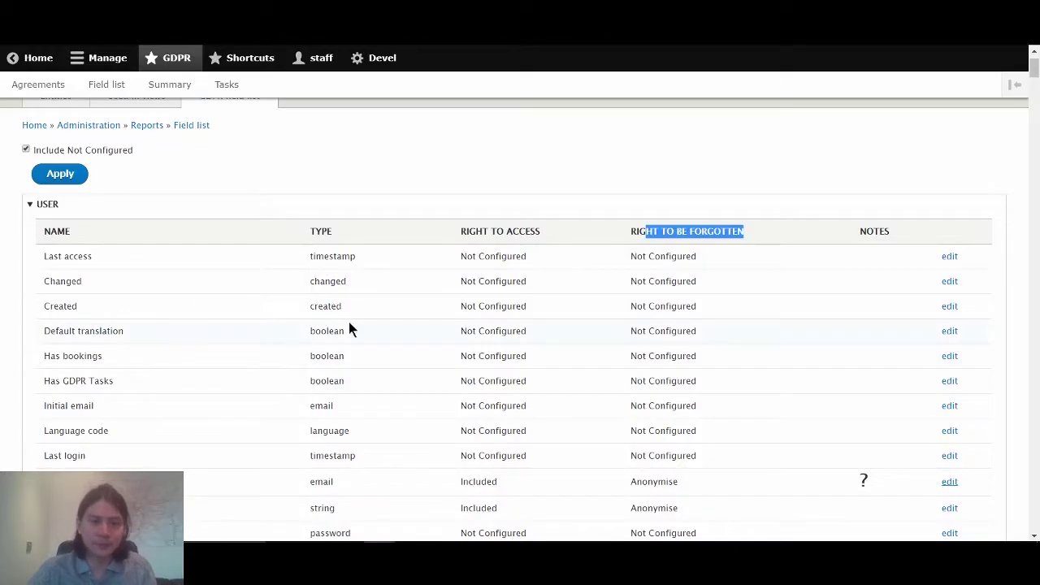
pyautogui.scroll(2, 385, 302)
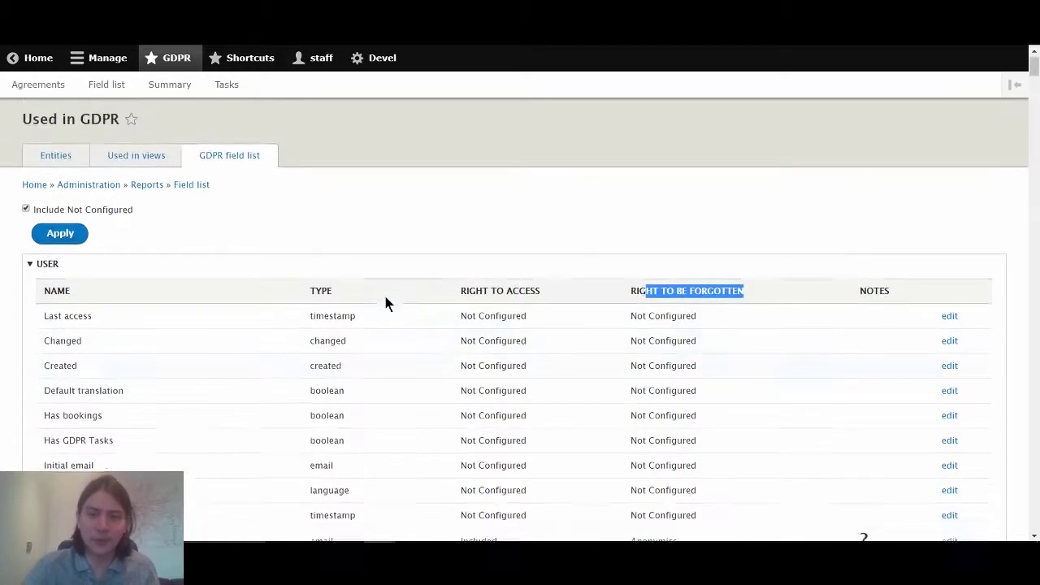
pyautogui.click(467, 254)
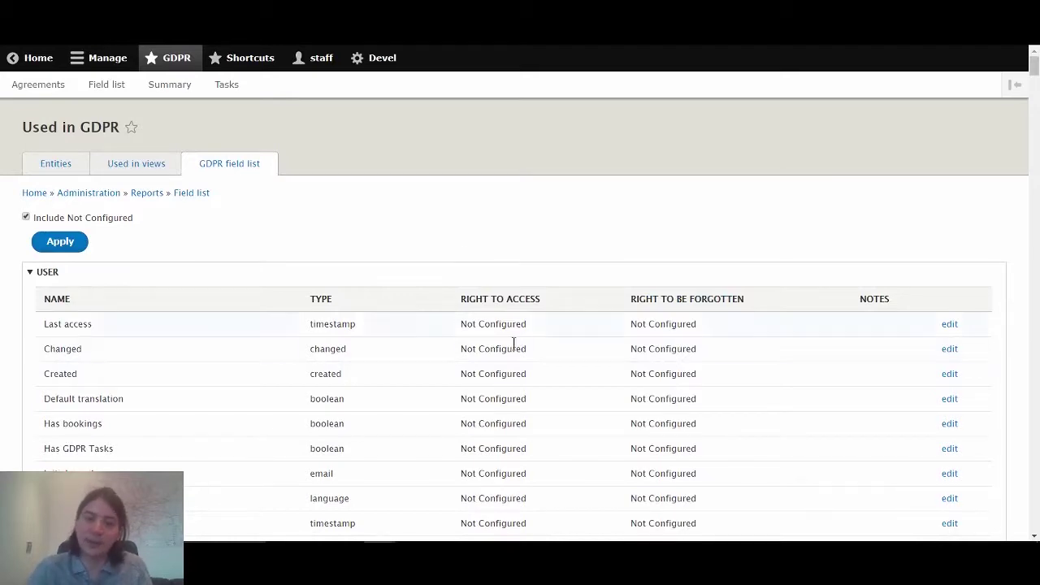
pyautogui.scroll(-3, 573, 385)
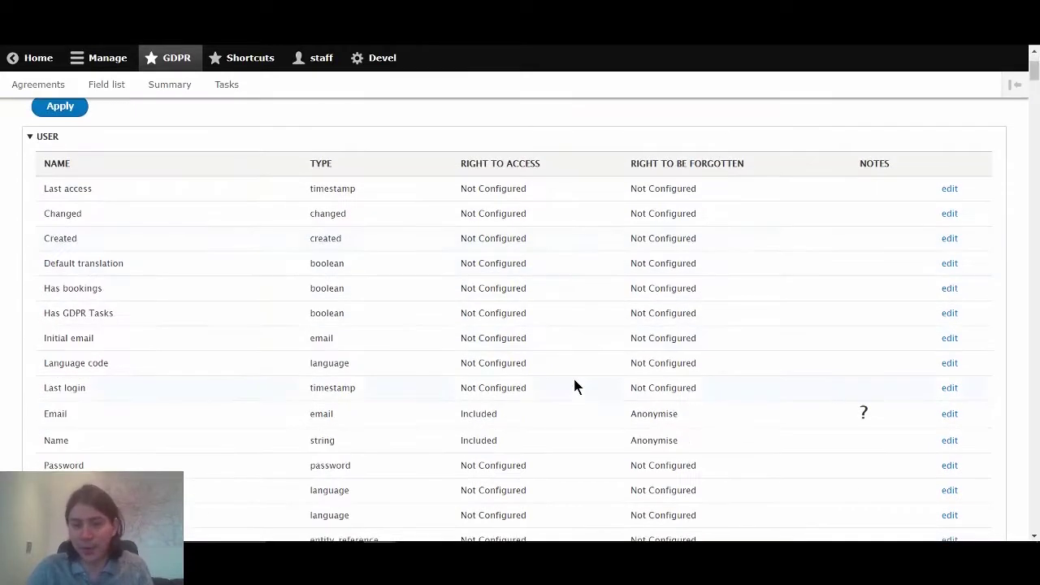
pyautogui.scroll(2, 531, 280)
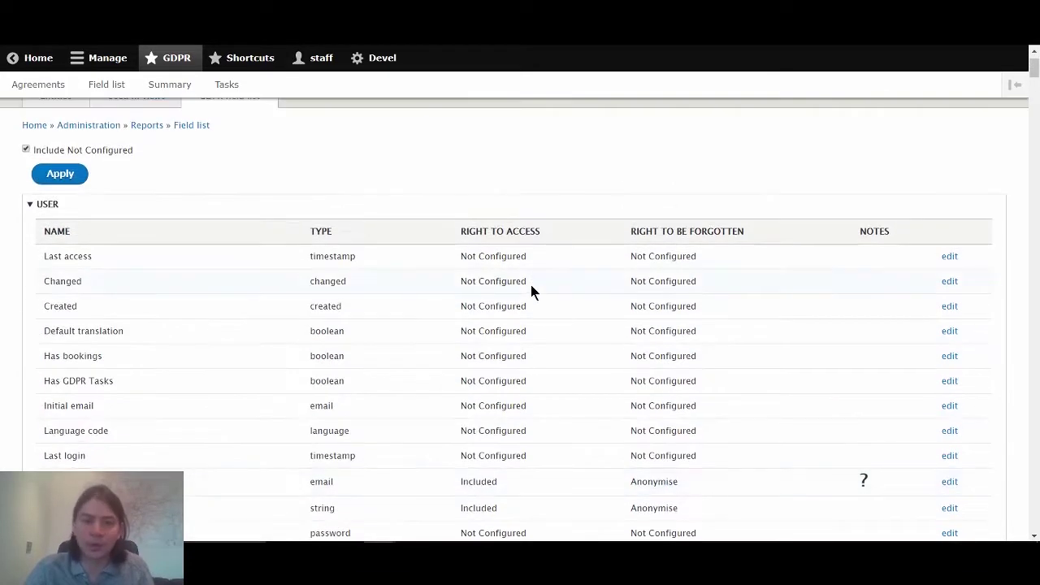
pyautogui.scroll(-1, 541, 357)
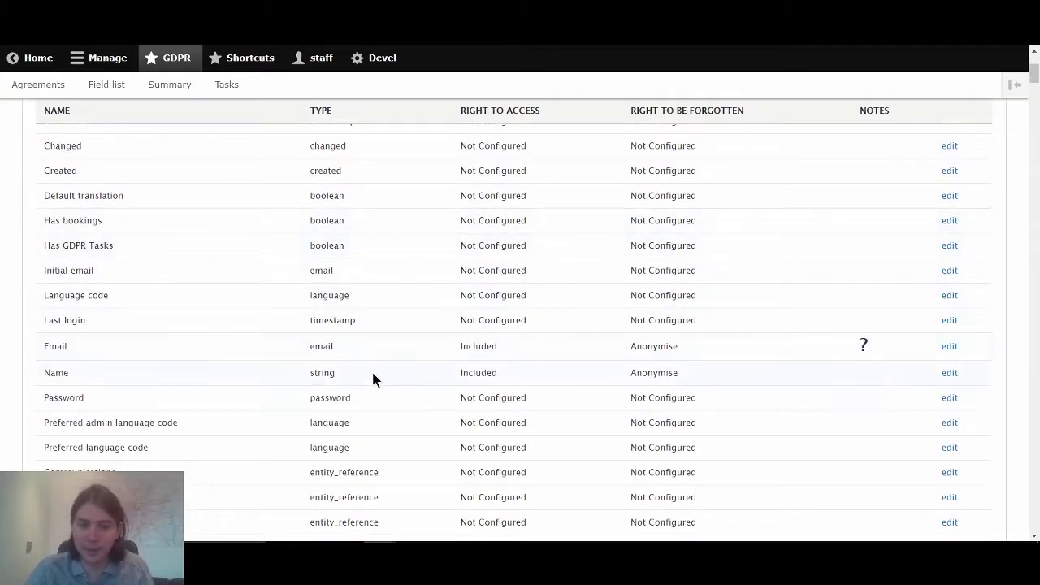
pyautogui.moveTo(866, 348)
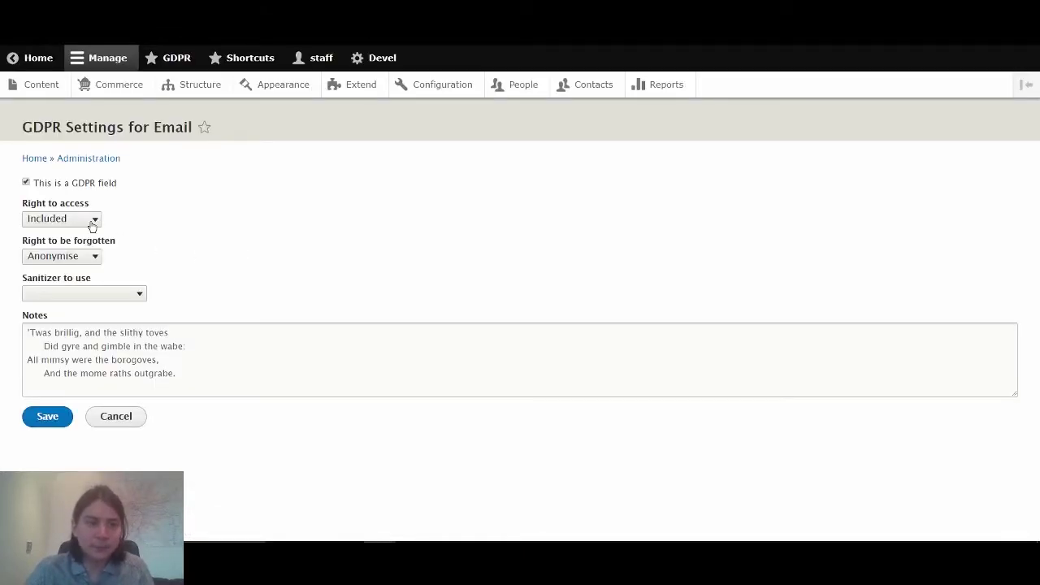
# Step: Examine the right to access, right to be forgotten and sanitizer options in the GDPR settings for the Email field
pyautogui.click(93, 223)
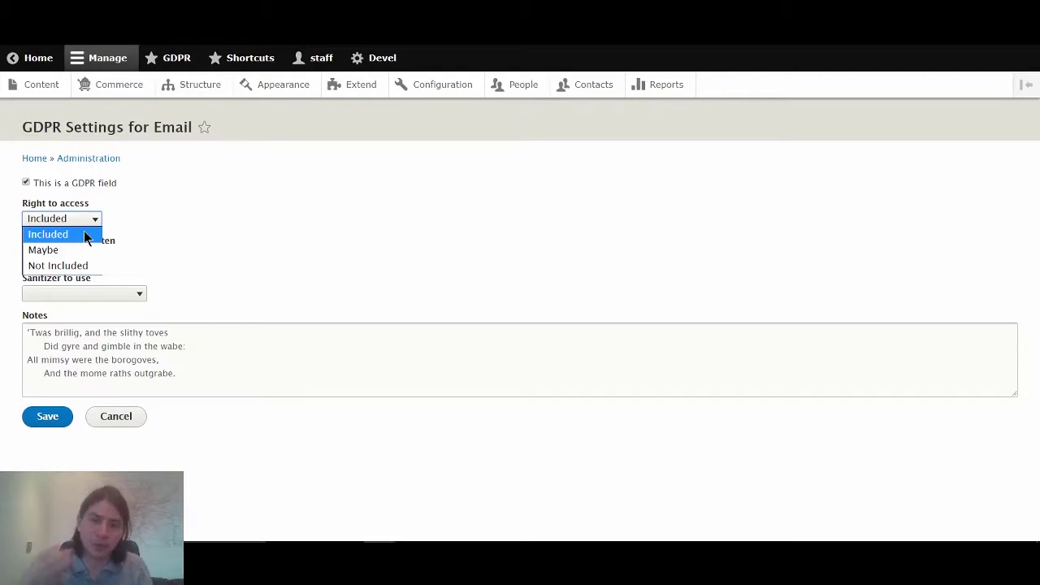
pyautogui.click(186, 260)
pyautogui.click(98, 255)
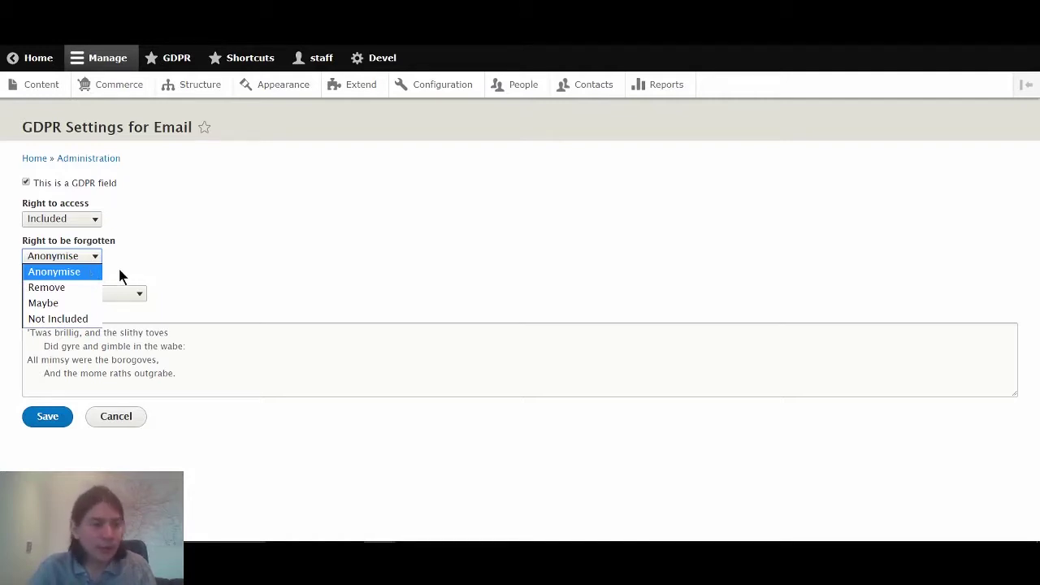
pyautogui.click(90, 273)
pyautogui.click(140, 294)
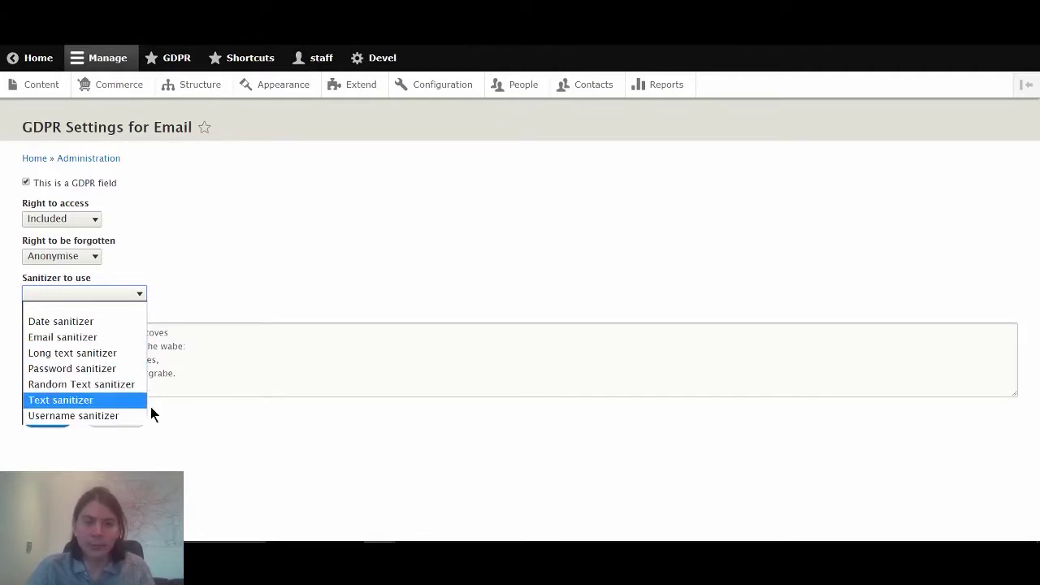
pyautogui.click(244, 275)
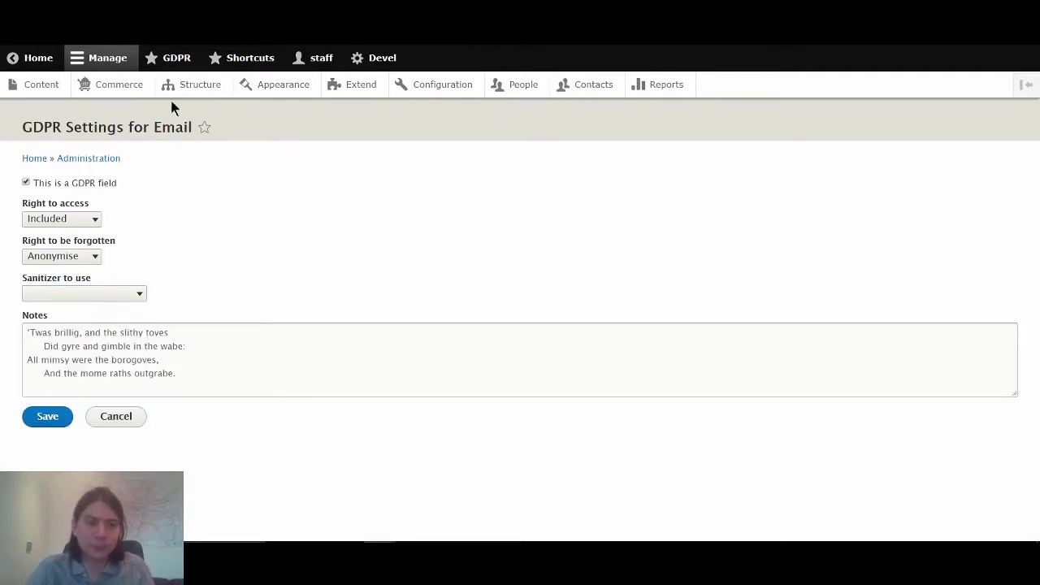
# Step: Review the summary of data stored about the signed-in account, and return to its data requests page
pyautogui.press('Tab')
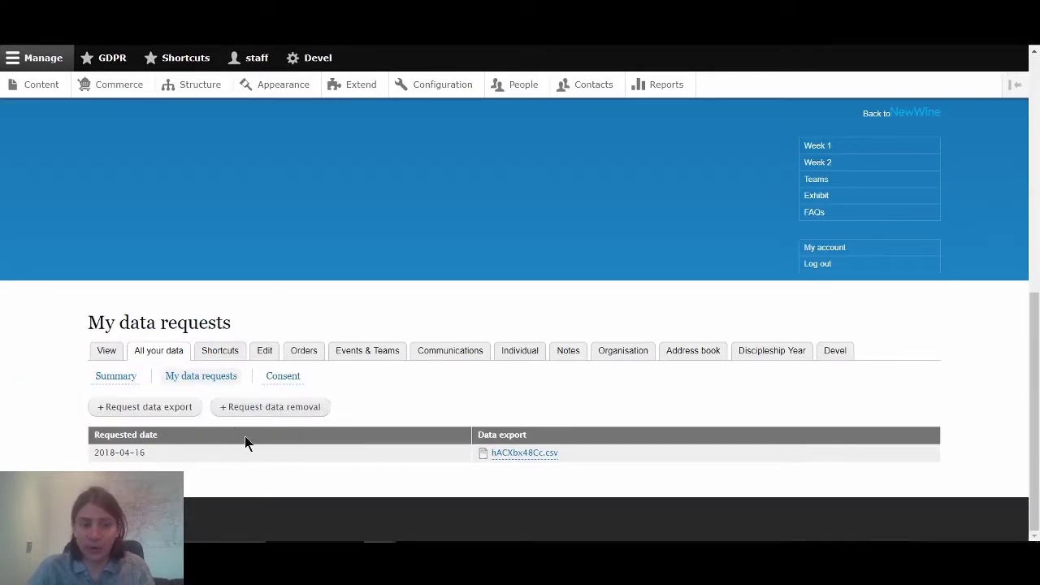
pyautogui.click(126, 381)
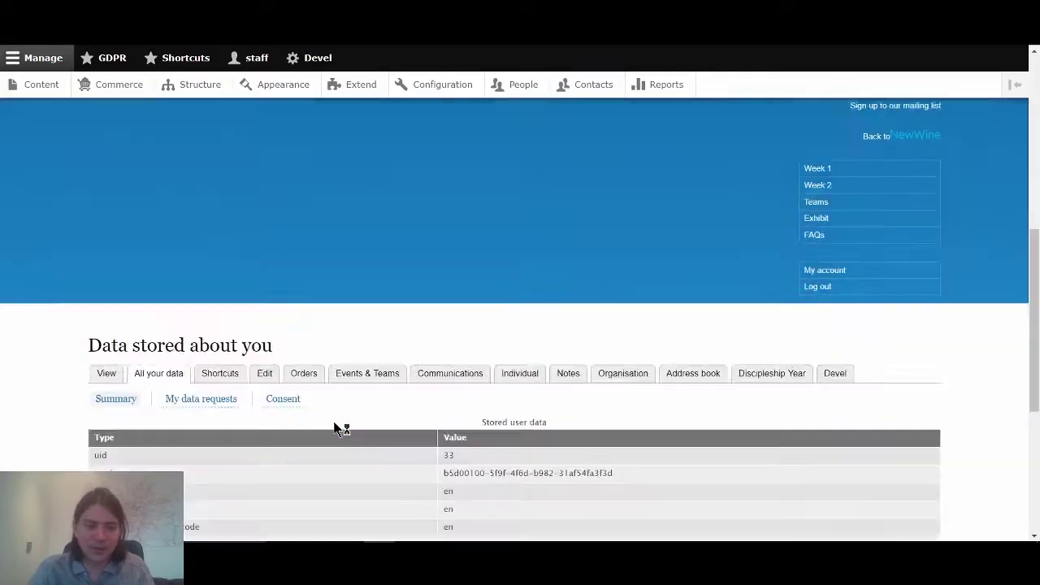
pyautogui.scroll(-3, 340, 428)
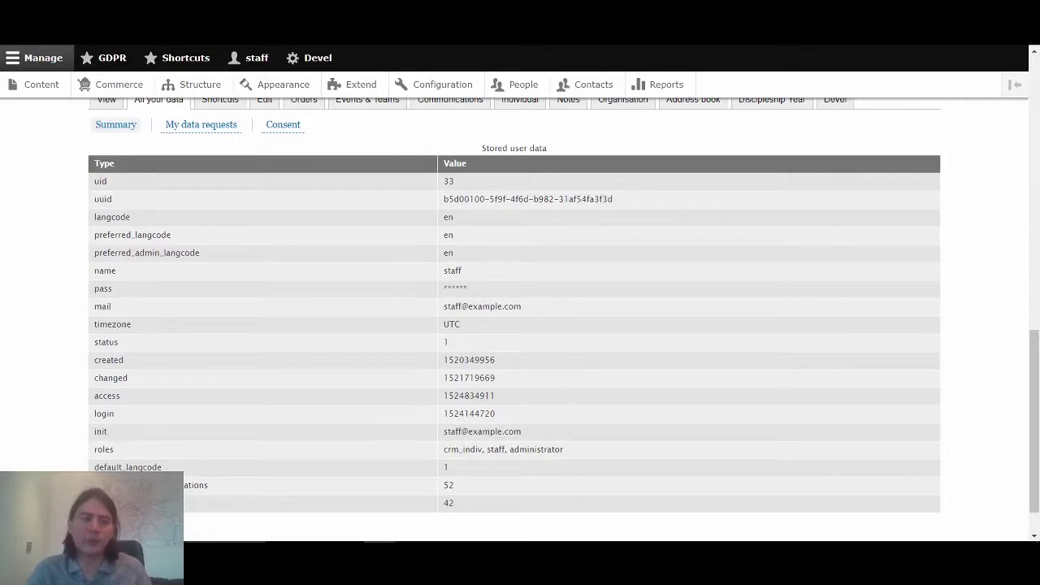
pyautogui.hotkey('alt', 'Left')
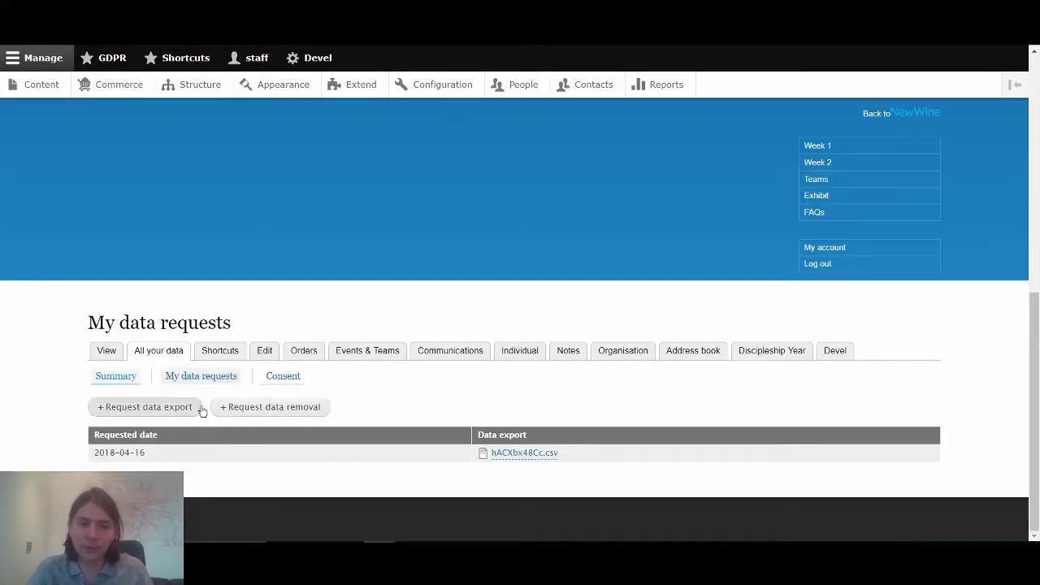
# Step: Examine the GDPR task list, the Task 4 removal request, and the SARs request's data table and data override
pyautogui.hotkey('alt', 'Left')
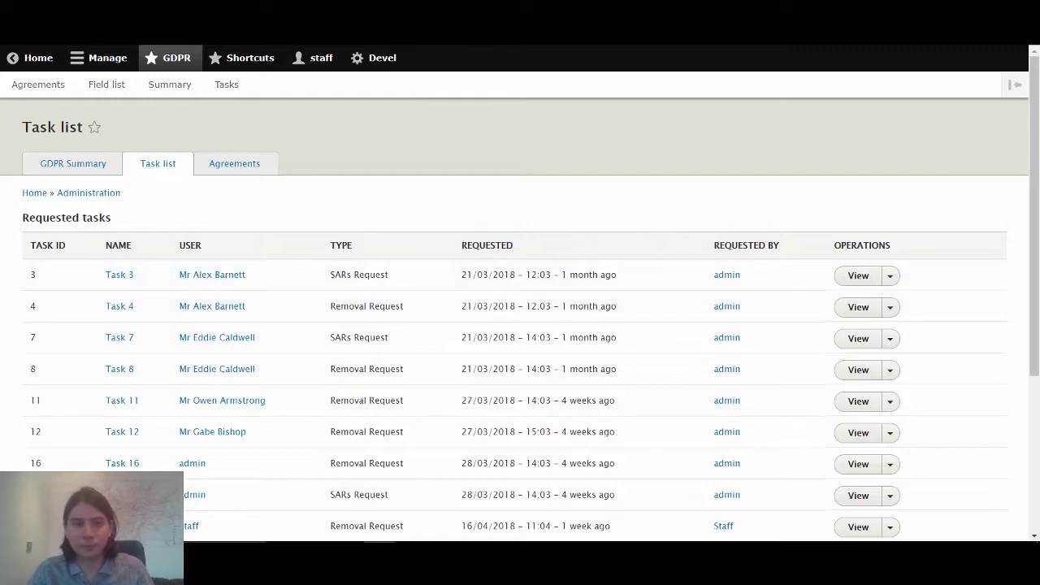
pyautogui.hotkey('alt', 'Left')
pyautogui.scroll(3, 432, 275)
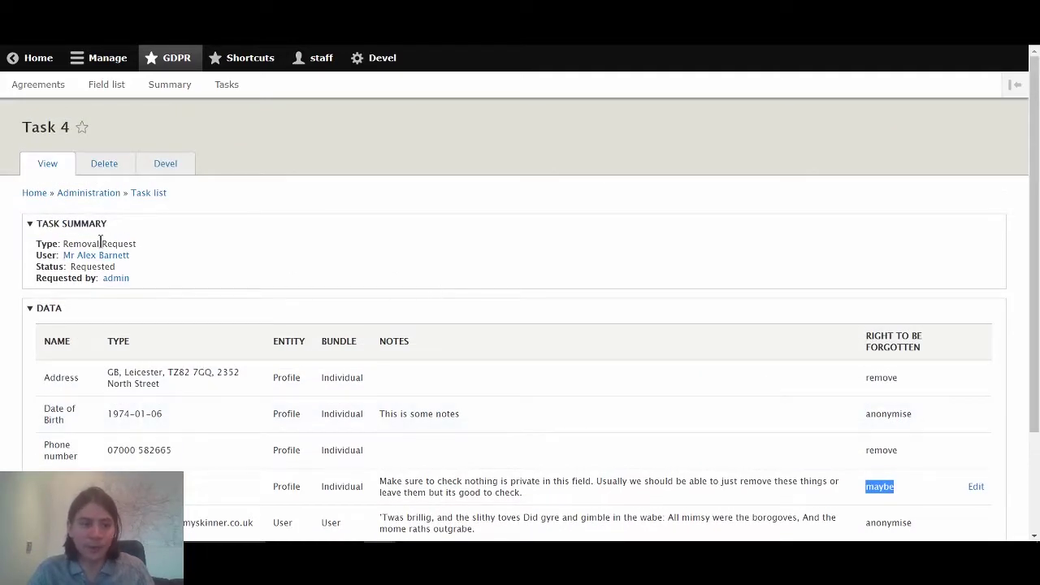
pyautogui.scroll(-3, 718, 320)
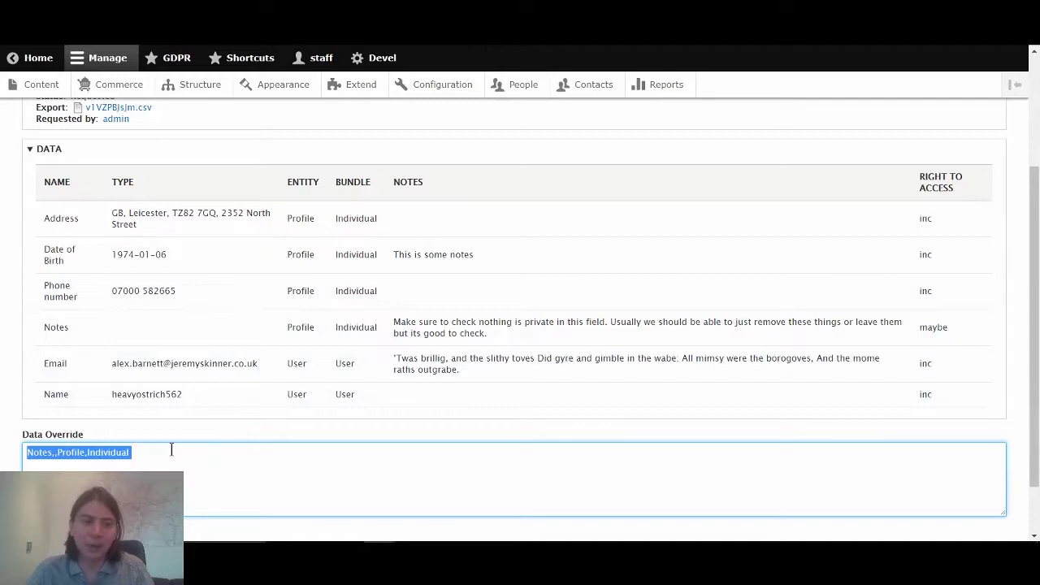
pyautogui.scroll(3, 155, 251)
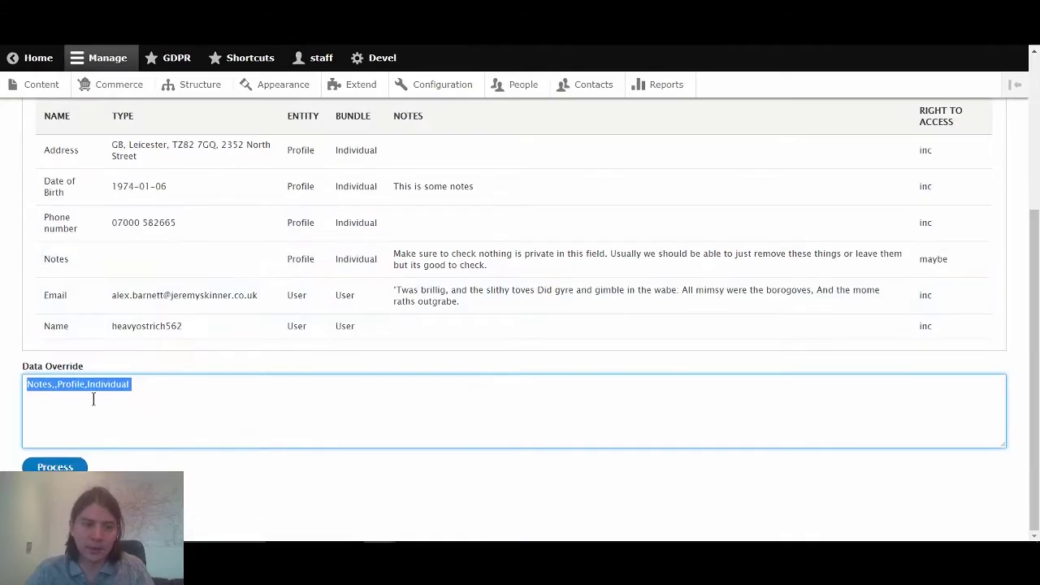
pyautogui.scroll(2, 100, 244)
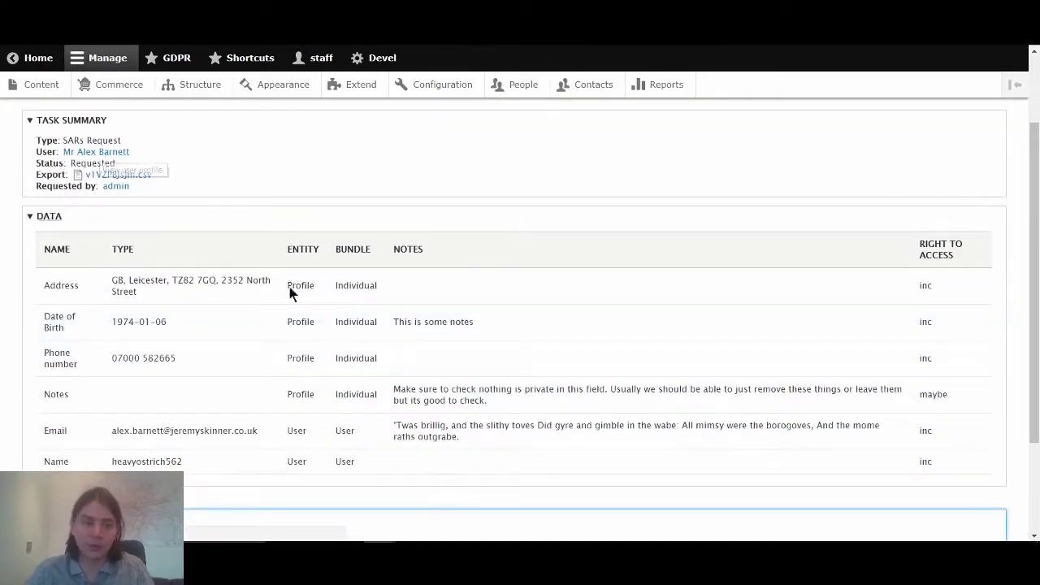
pyautogui.scroll(-2, 290, 290)
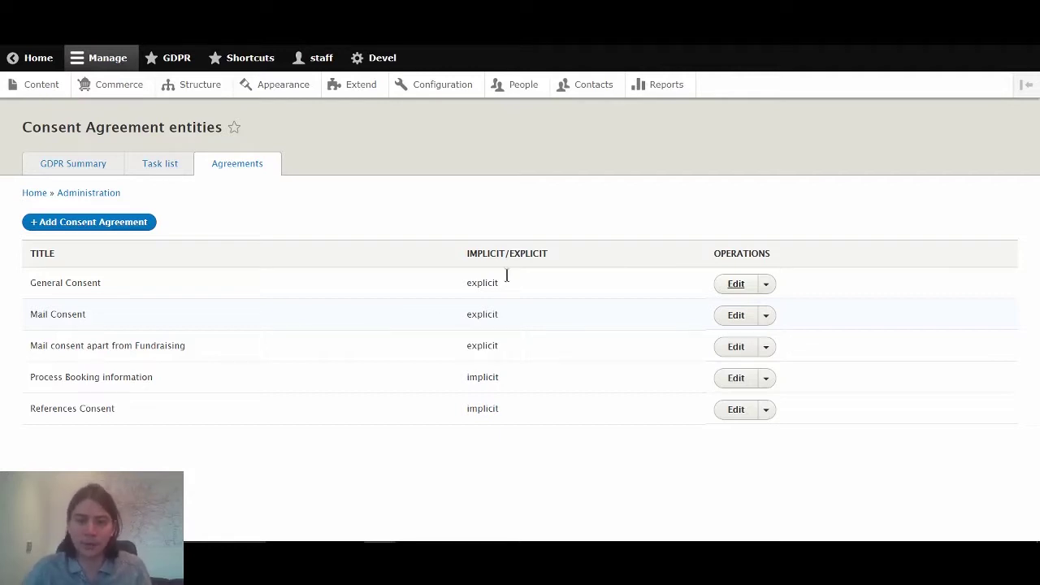
# Step: Open the General Consent agreement for editing and inspect its title and agreement type options
pyautogui.click(746, 283)
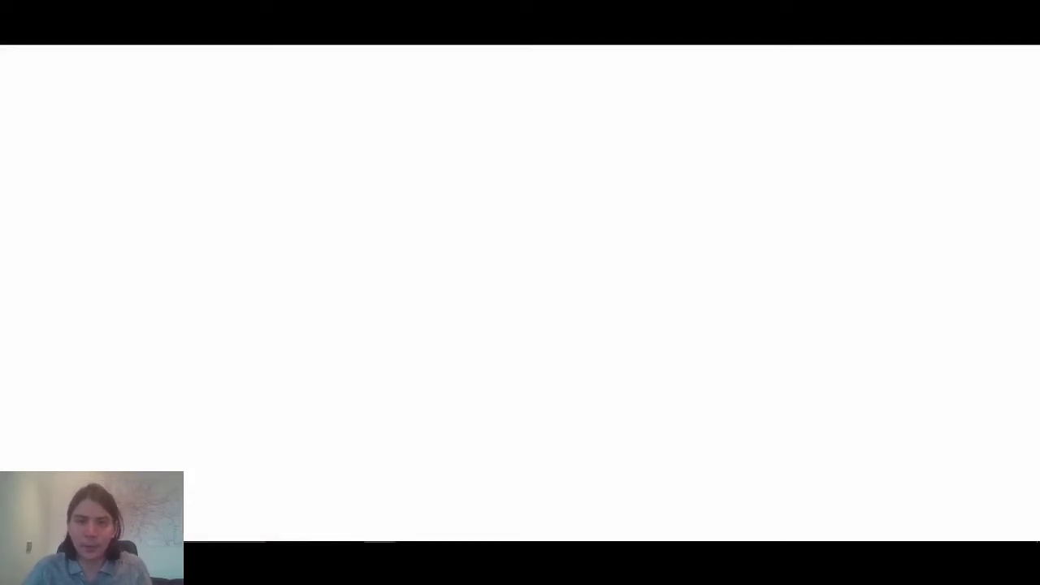
pyautogui.tripleClick(57, 235)
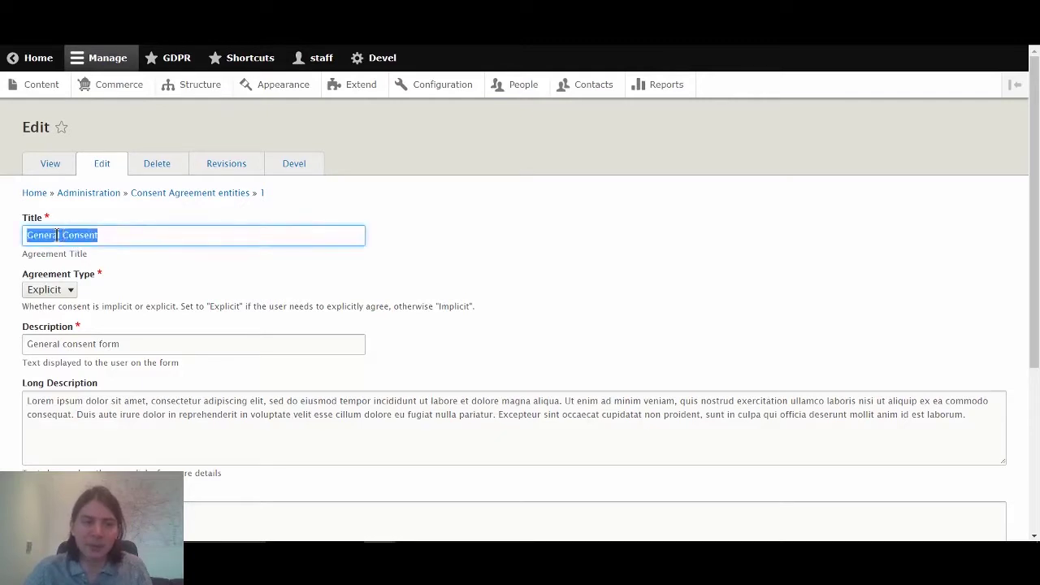
pyautogui.click(71, 290)
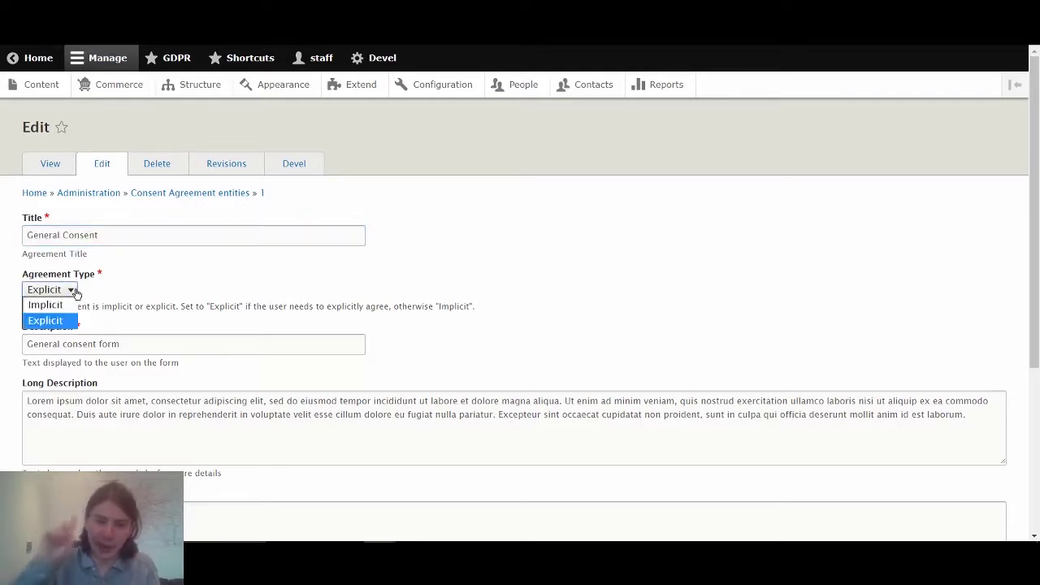
pyautogui.click(114, 307)
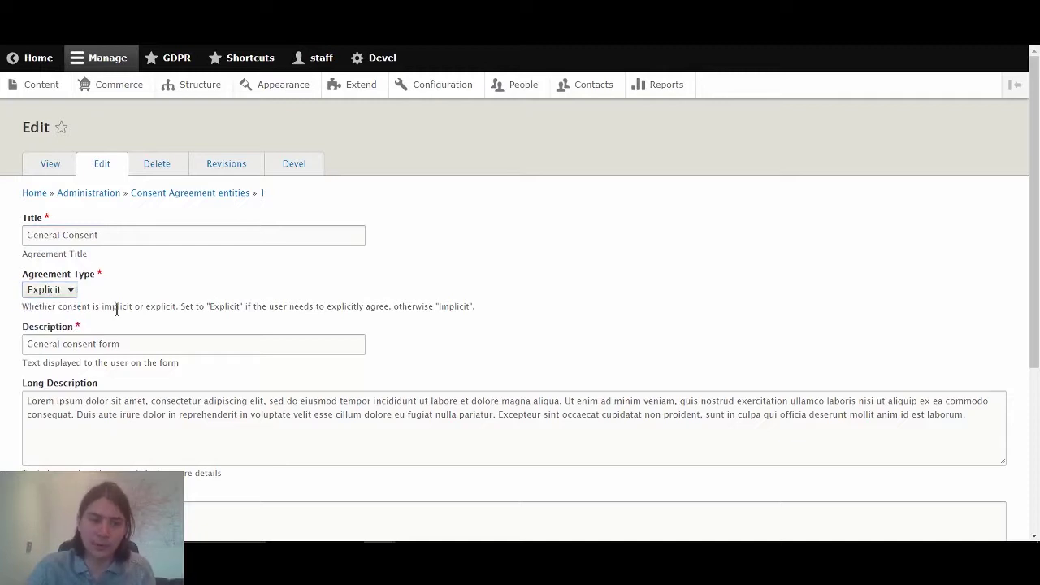
# Step: Inspect the General Consent agreement's description, long description, notes and revision log message fields
pyautogui.moveTo(138, 343); pyautogui.dragTo(2, 356)
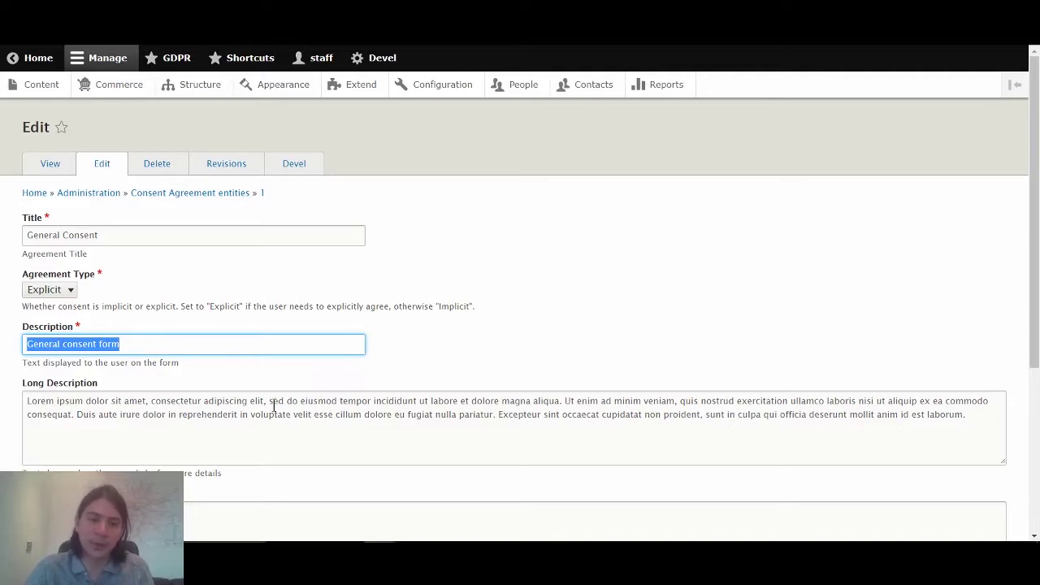
pyautogui.click(171, 416)
pyautogui.hotkey('ctrl', 'a')
pyautogui.scroll(-3, 179, 363)
pyautogui.click(171, 339)
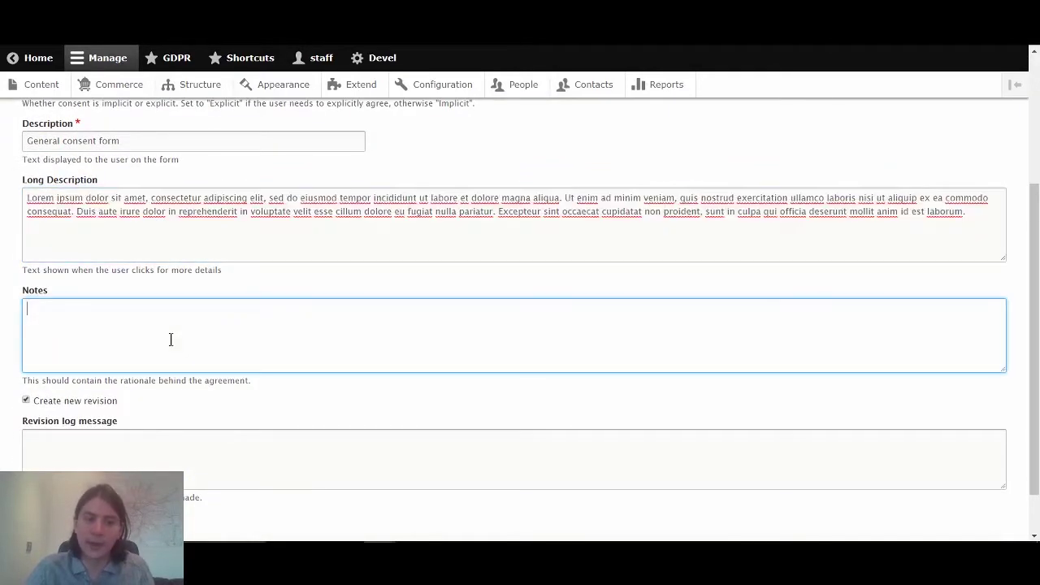
pyautogui.scroll(-1, 252, 382)
pyautogui.click(198, 398)
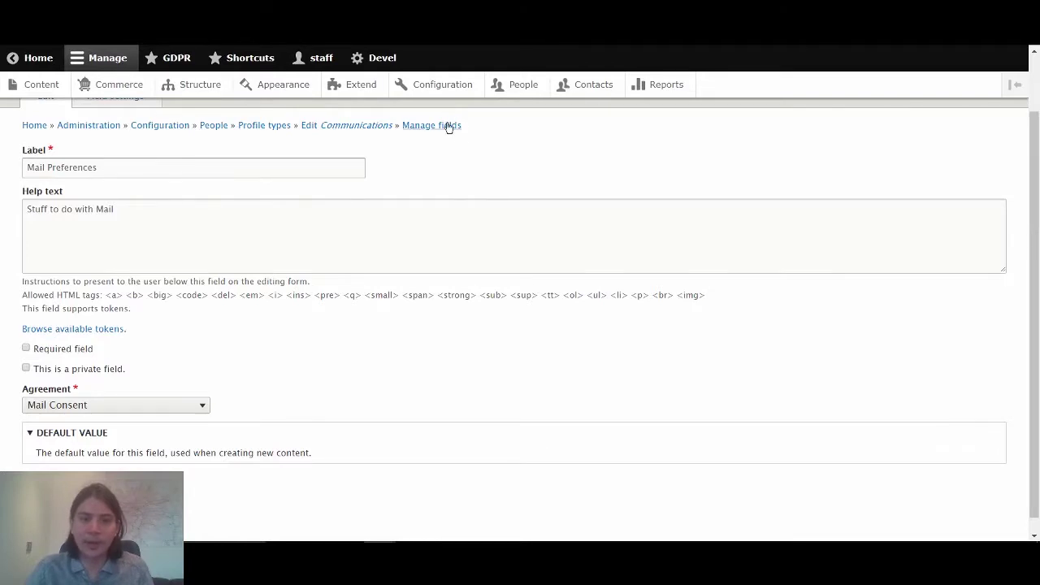
# Step: Open the Mail Preferences field settings of the Communications profile type and view the consent agreements it can use
pyautogui.hotkey('alt', 'Left')
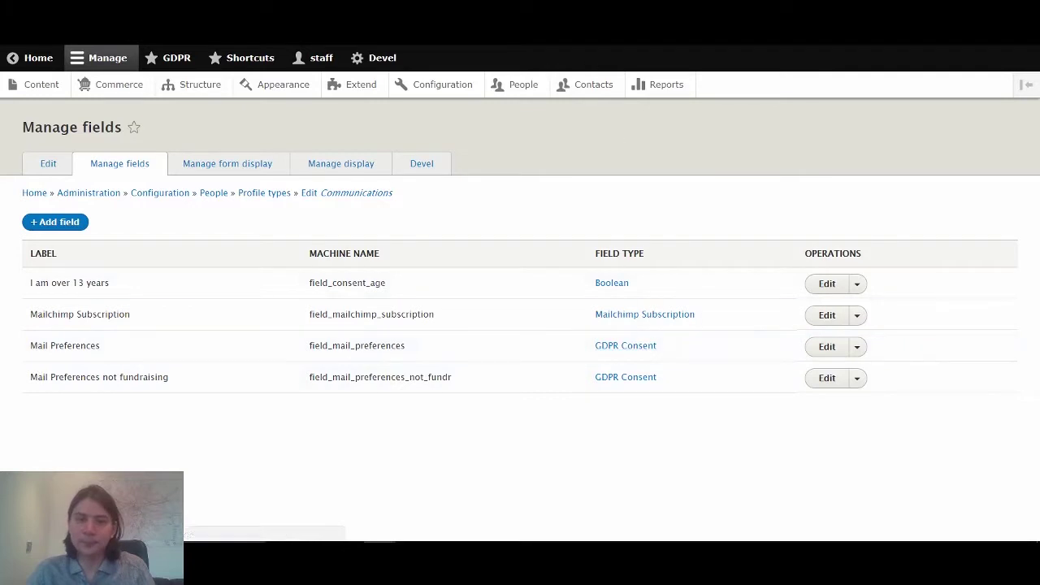
pyautogui.click(826, 348)
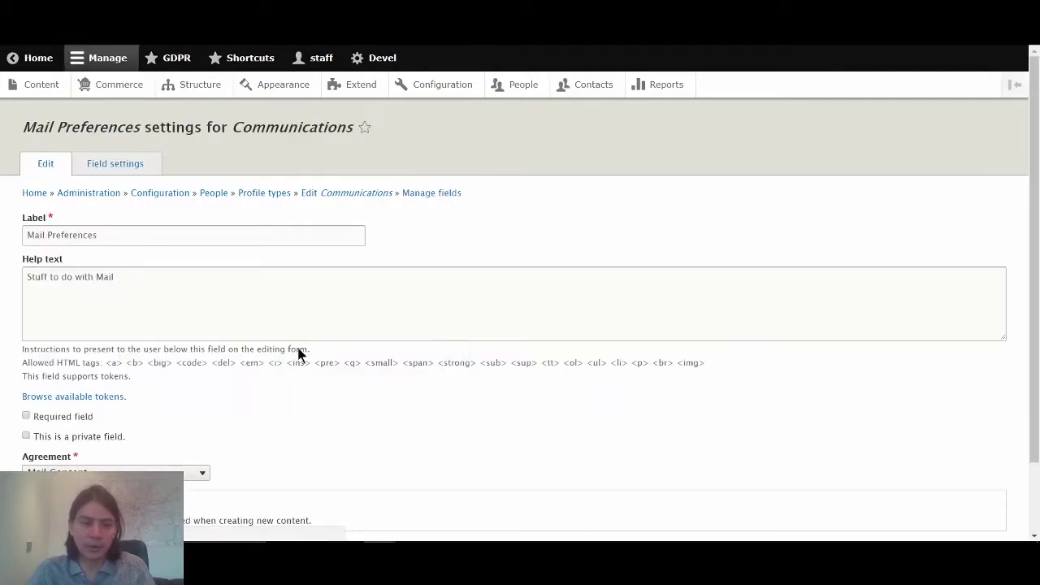
pyautogui.scroll(-1, 180, 394)
pyautogui.click(180, 395)
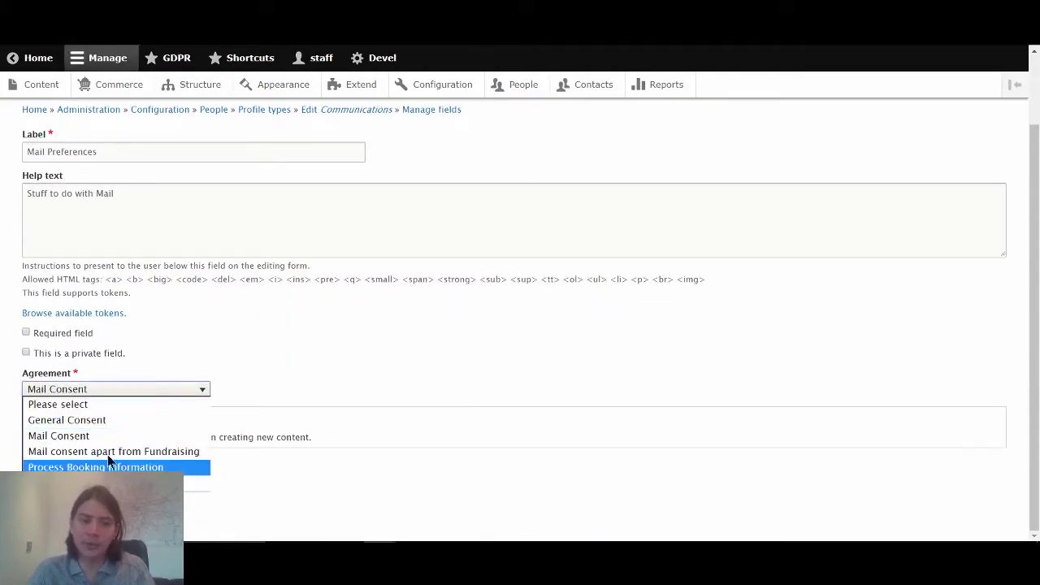
pyautogui.click(424, 385)
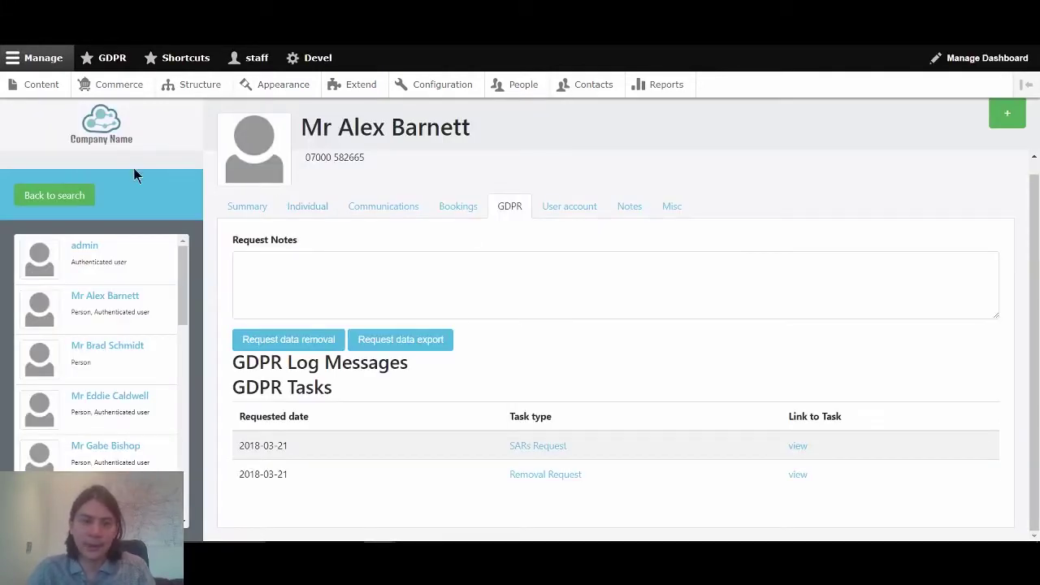
# Step: Return to the contacts search and open the GDPR section of the second listed contact
pyautogui.click(67, 198)
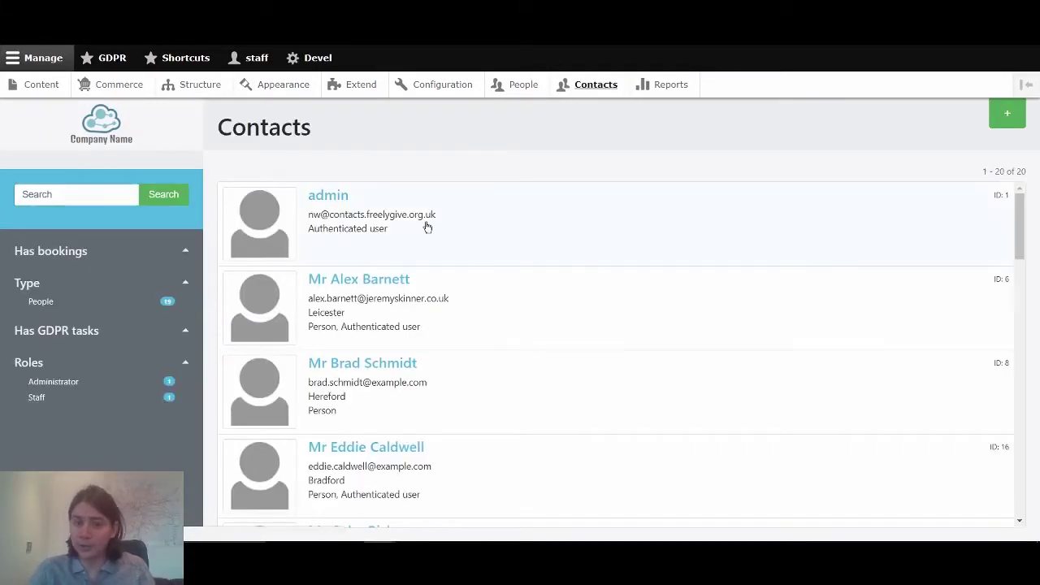
pyautogui.click(399, 281)
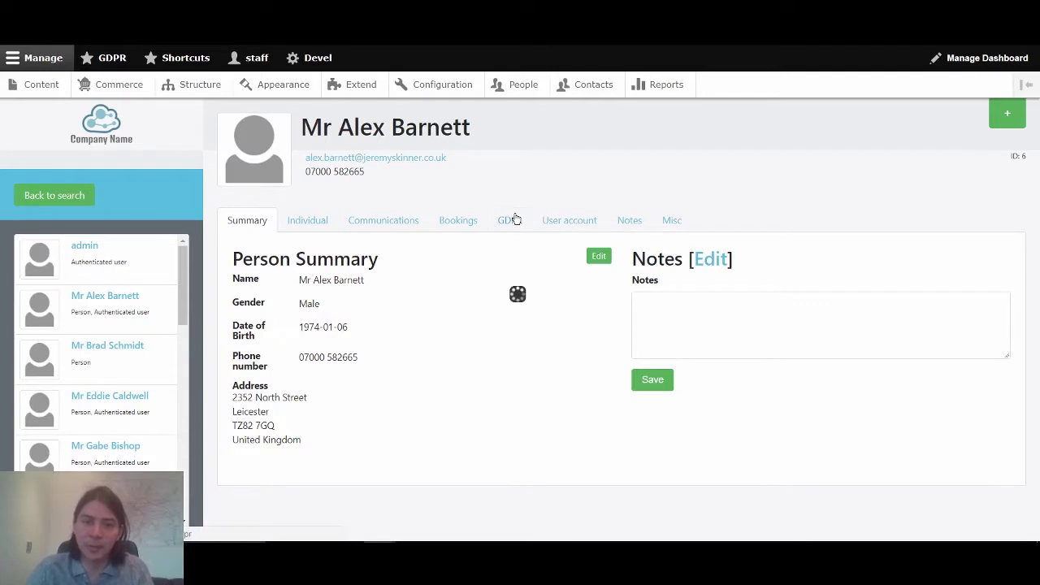
pyautogui.click(514, 216)
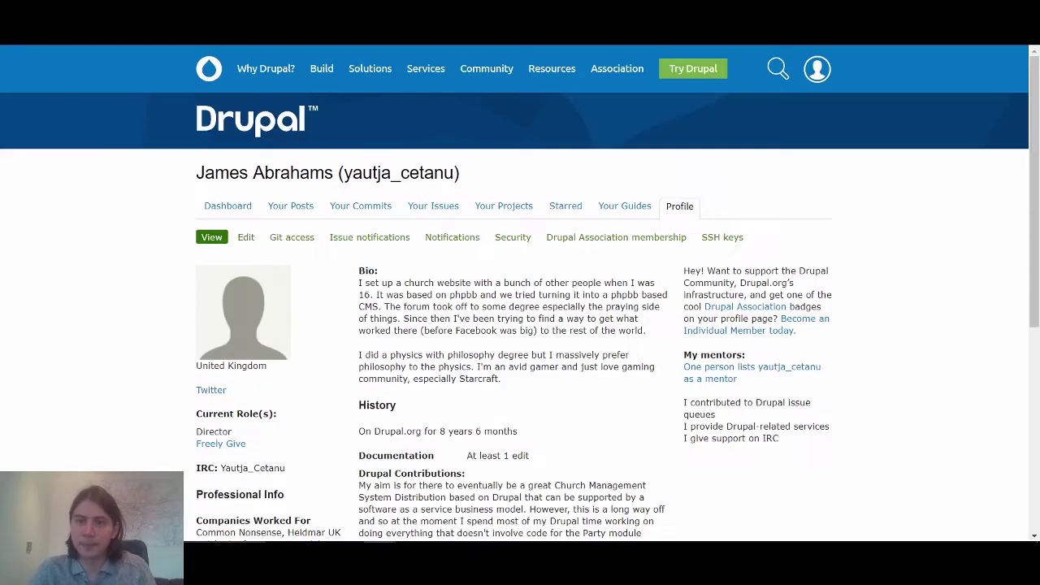
# Step: Switch to the sticky note and highlight in turn "GDPR related Audit logs", "Handling of backups and Restore" and "Data Export Tool"
pyautogui.hotkey('alt', 'Tab')
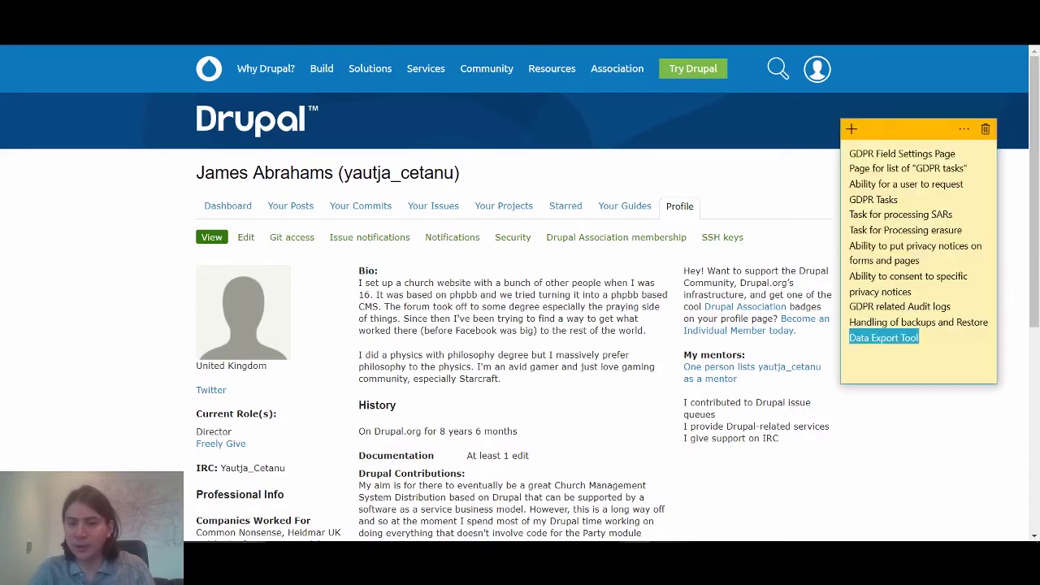
pyautogui.click(881, 308)
pyautogui.tripleClick(880, 309)
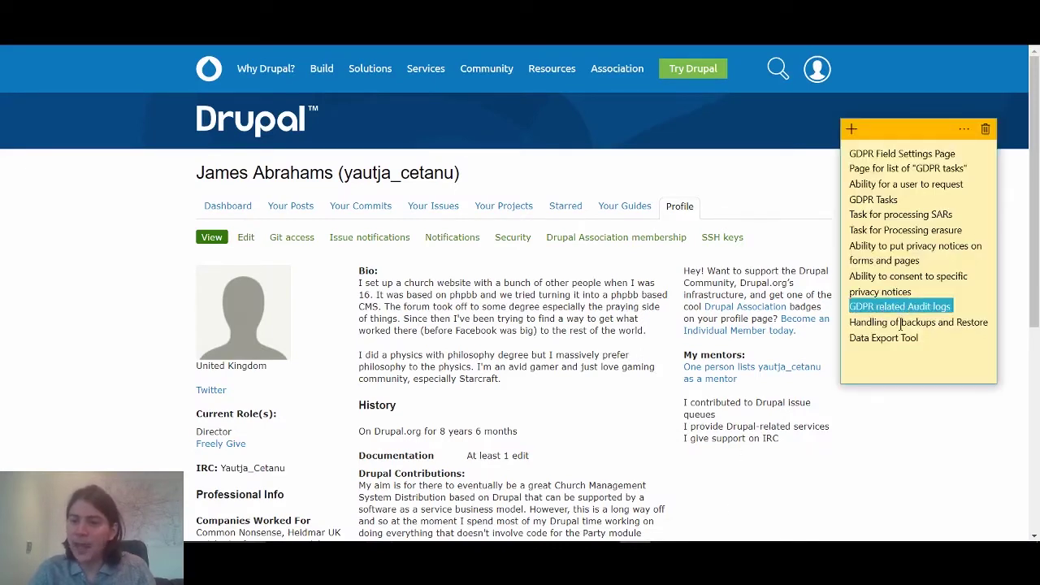
pyautogui.tripleClick(903, 324)
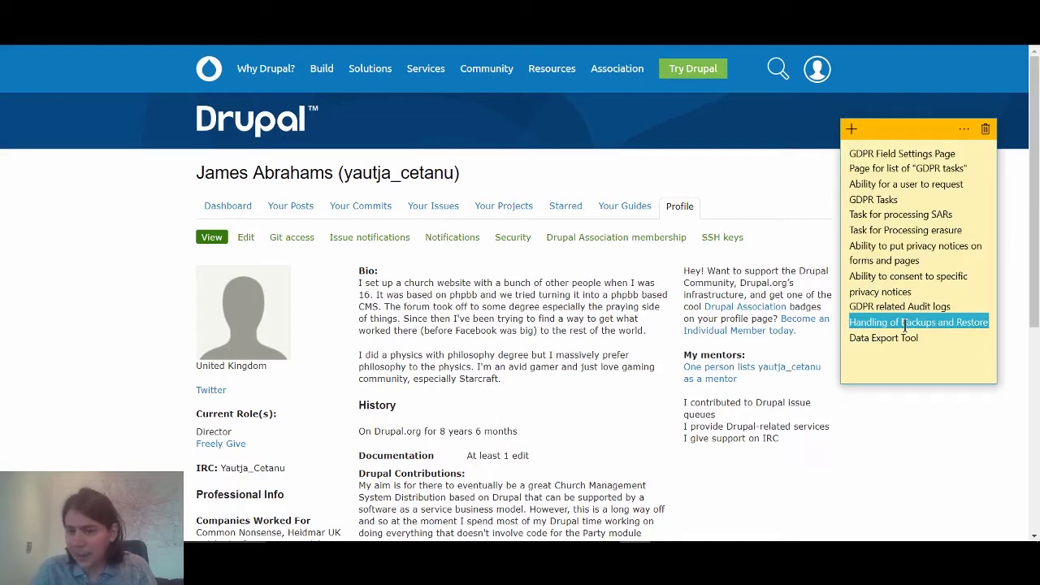
pyautogui.tripleClick(909, 338)
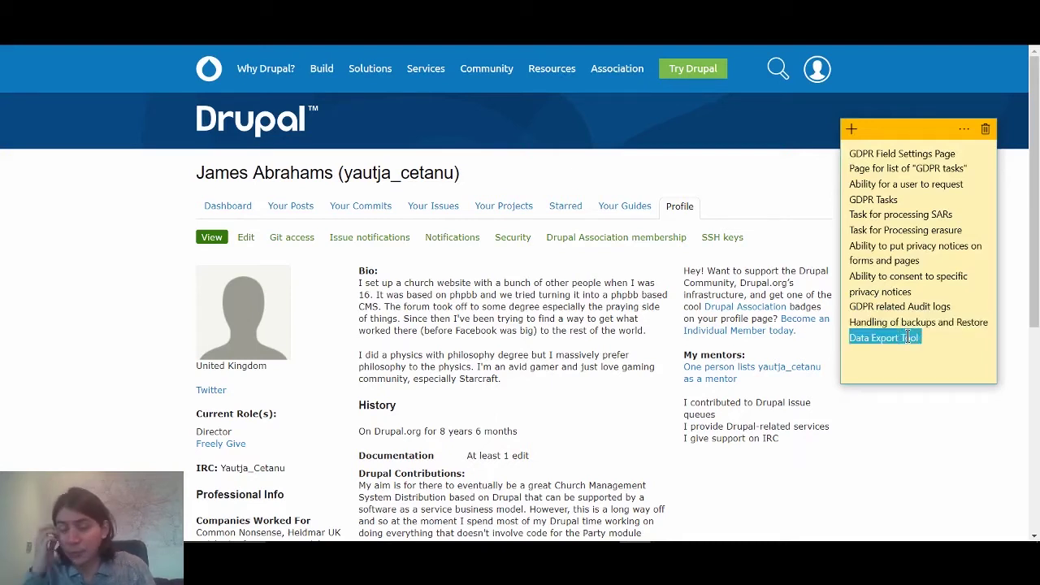